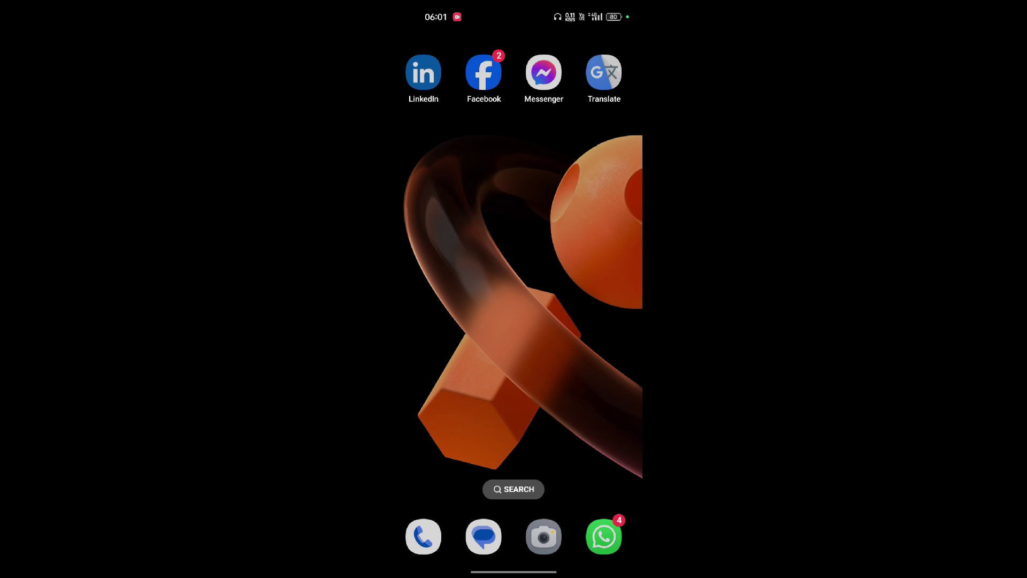
- Launch LinkedIn and go to your own profile through the account menu's View profile
click(442, 71)
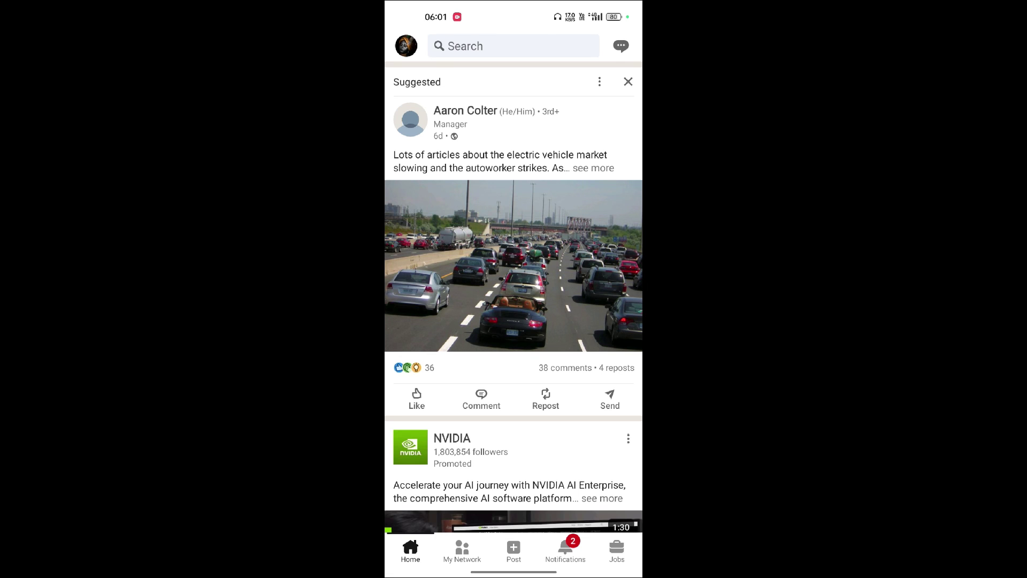
click(406, 46)
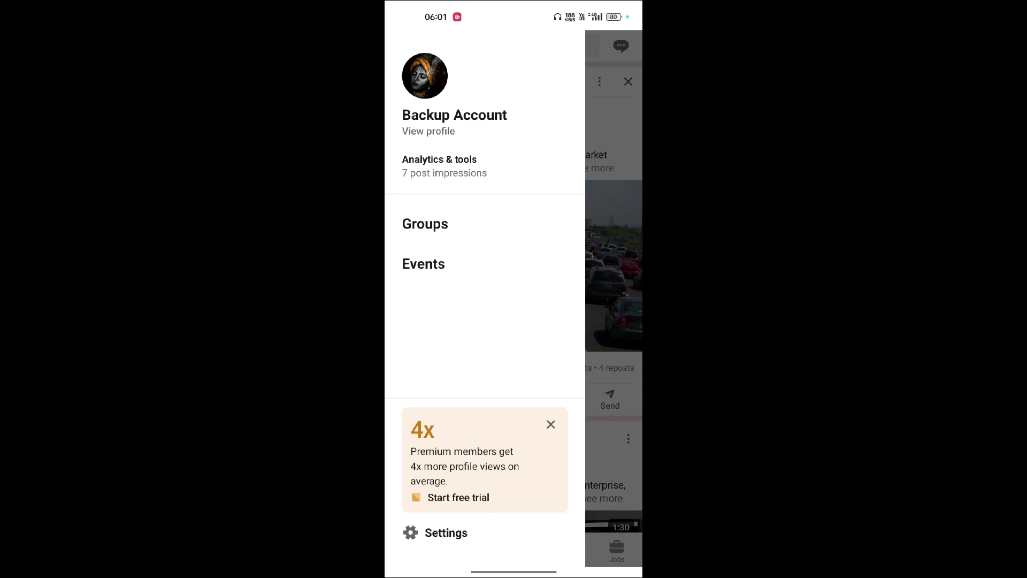
click(429, 131)
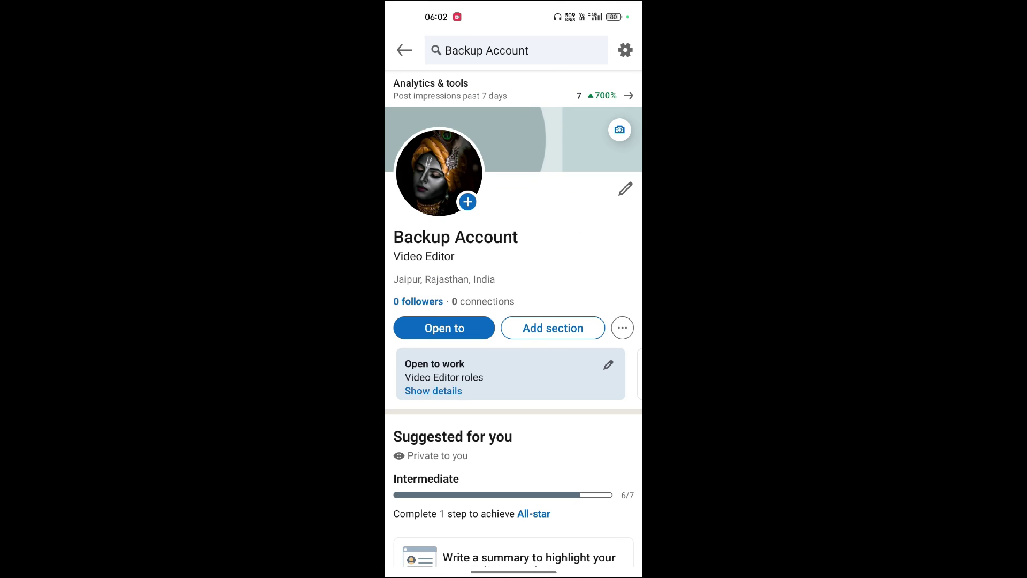
- Open the Edit intro form with the pencil icon on the profile header
click(624, 185)
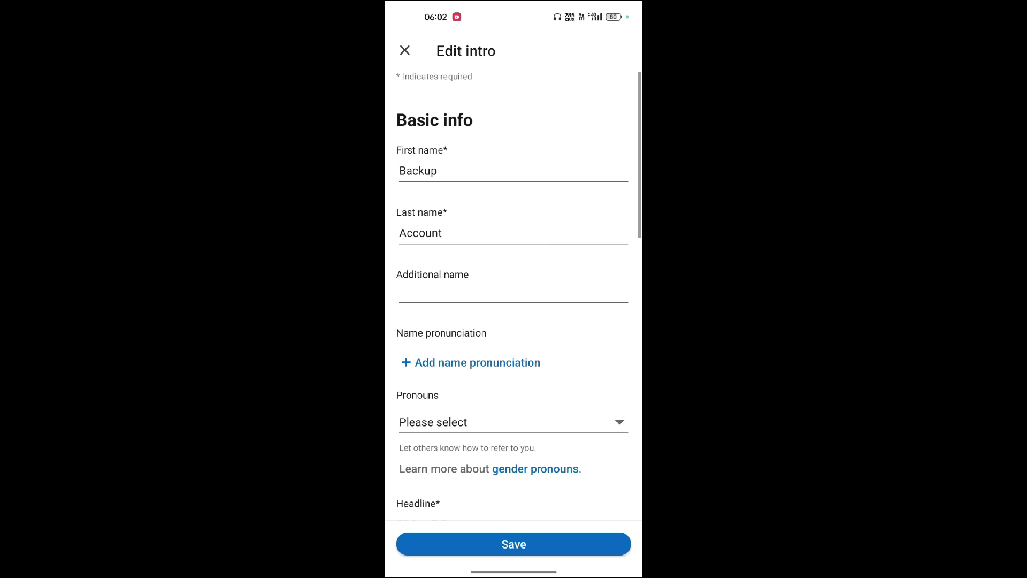
scroll(513, 381, down, 5)
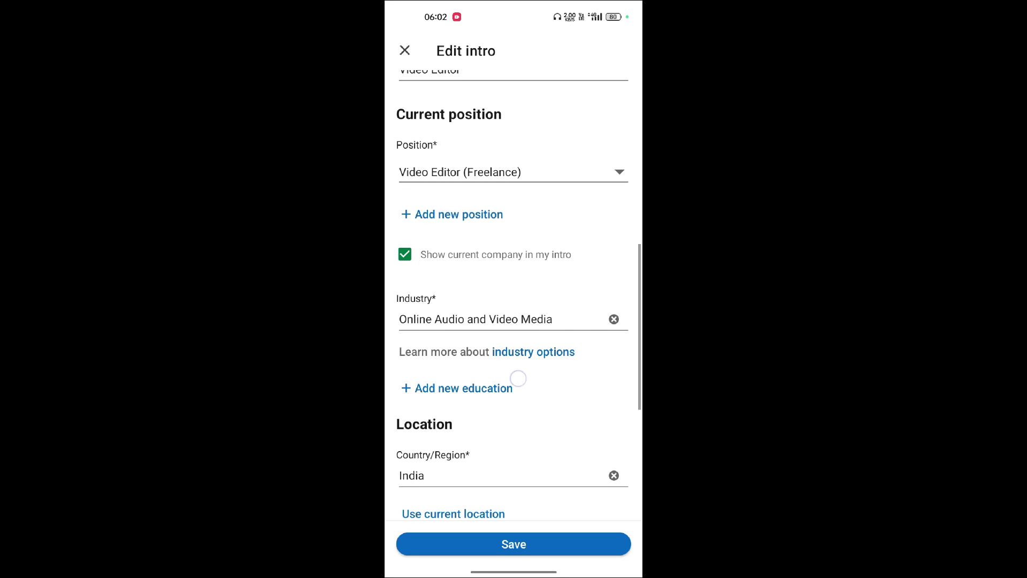
scroll(518, 378, down, 4)
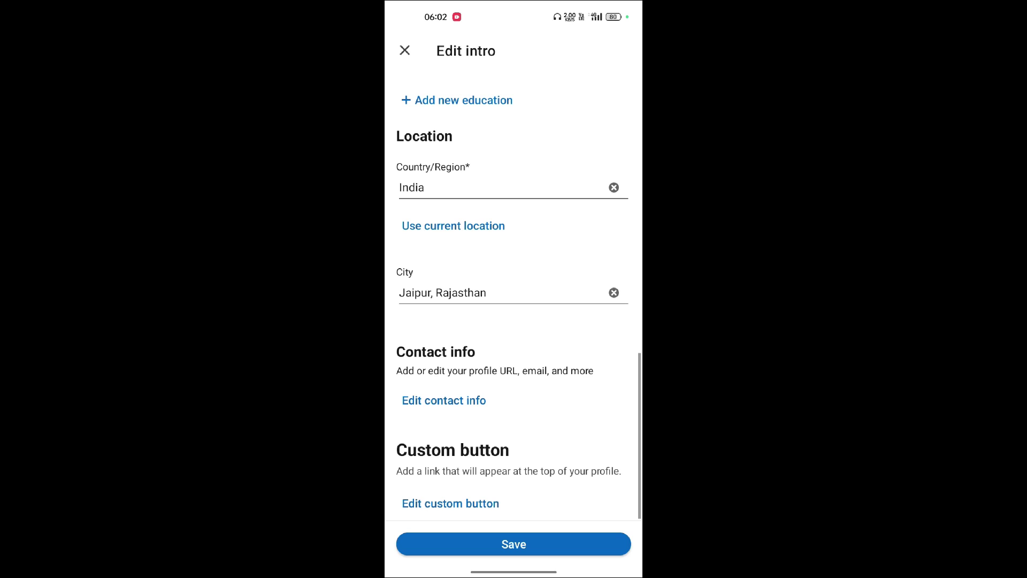
click(444, 400)
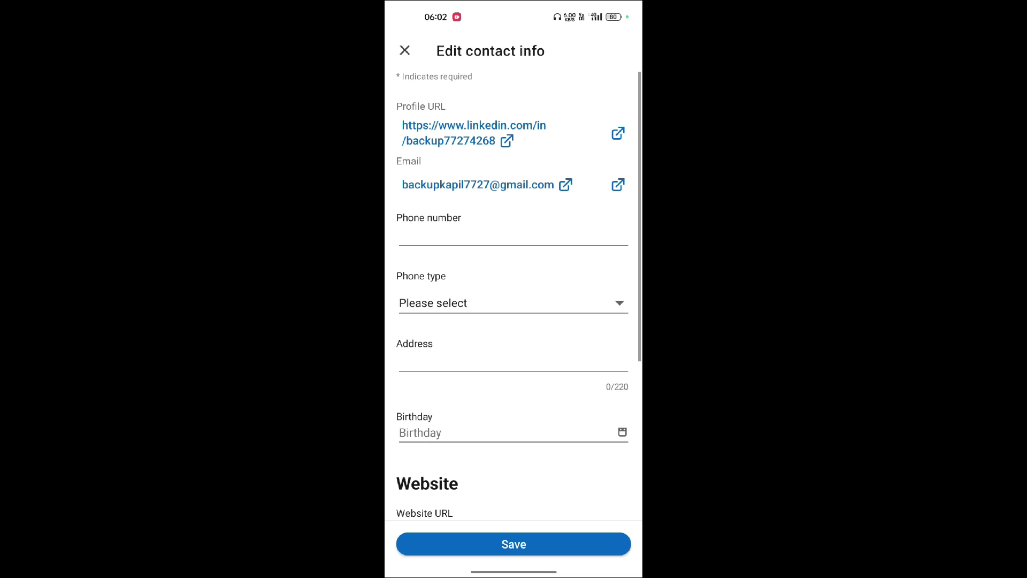
scroll(562, 344, down, 3)
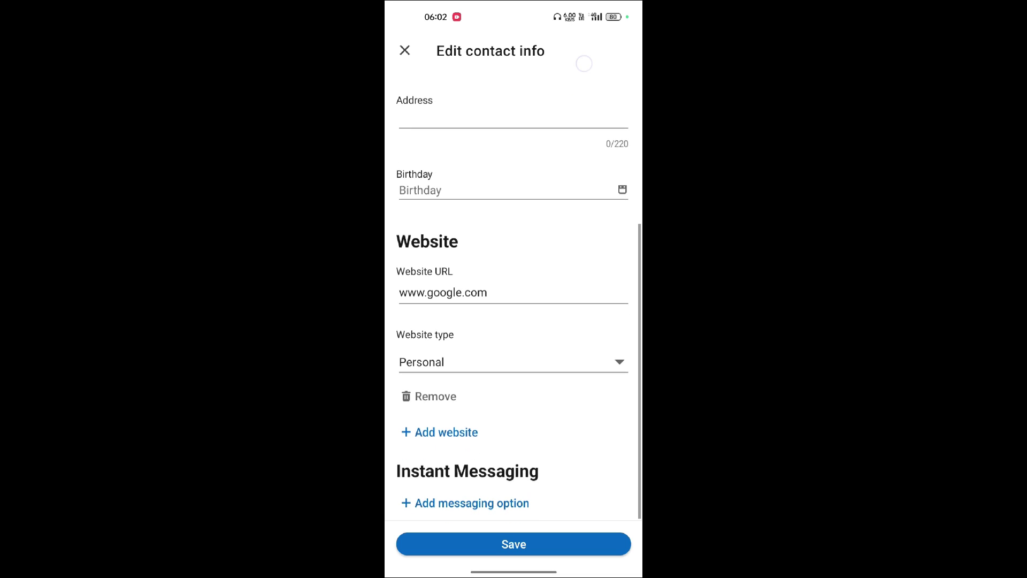
click(507, 295)
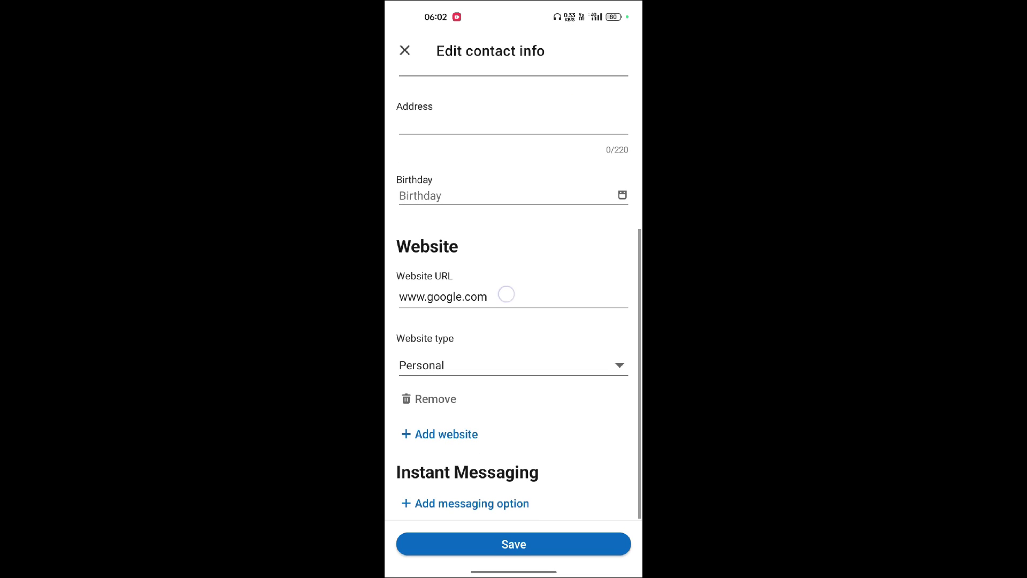
key(BackSpace)
key(BackSpace)
key(BackSpace)
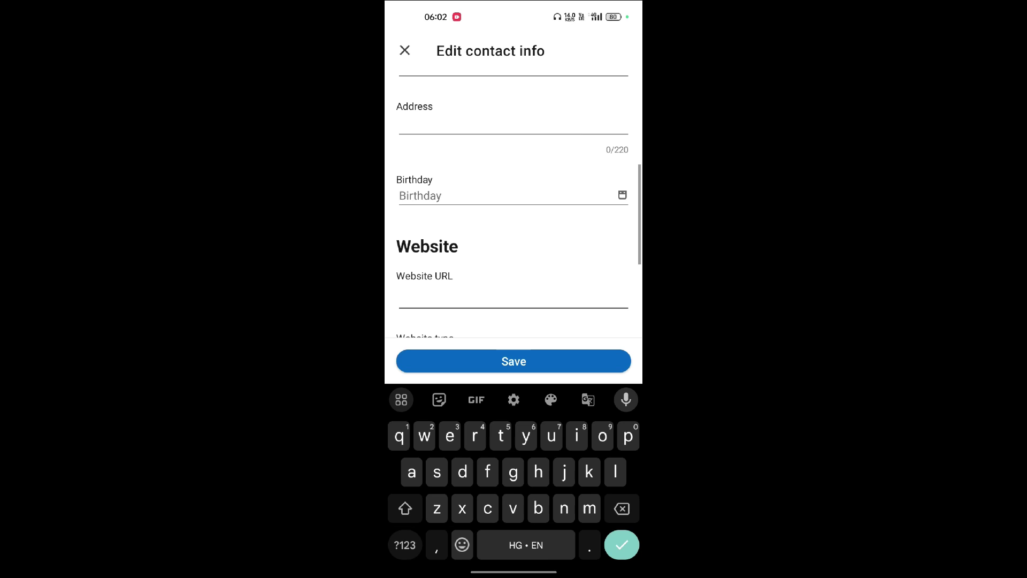
text(www)
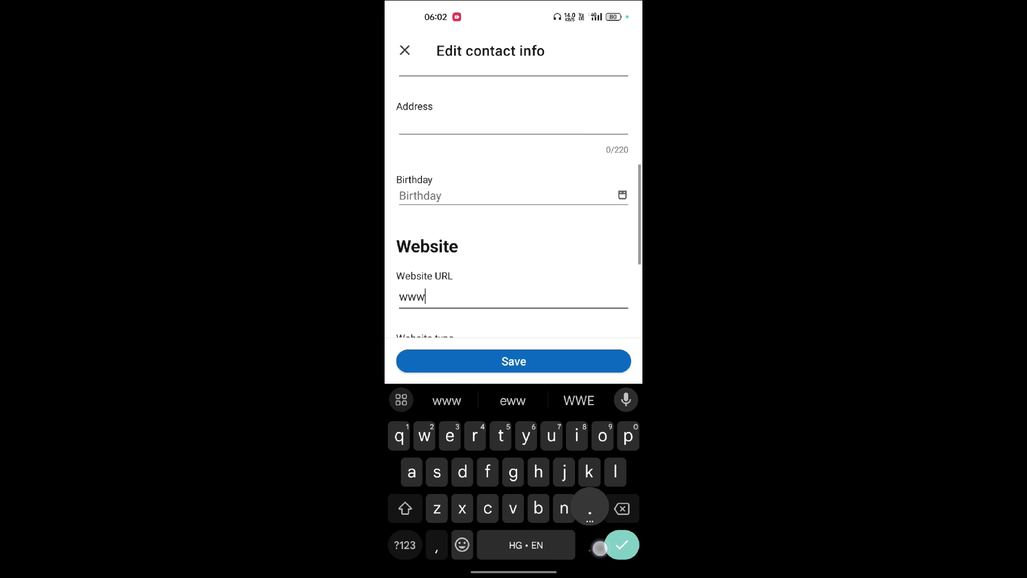
text(.)
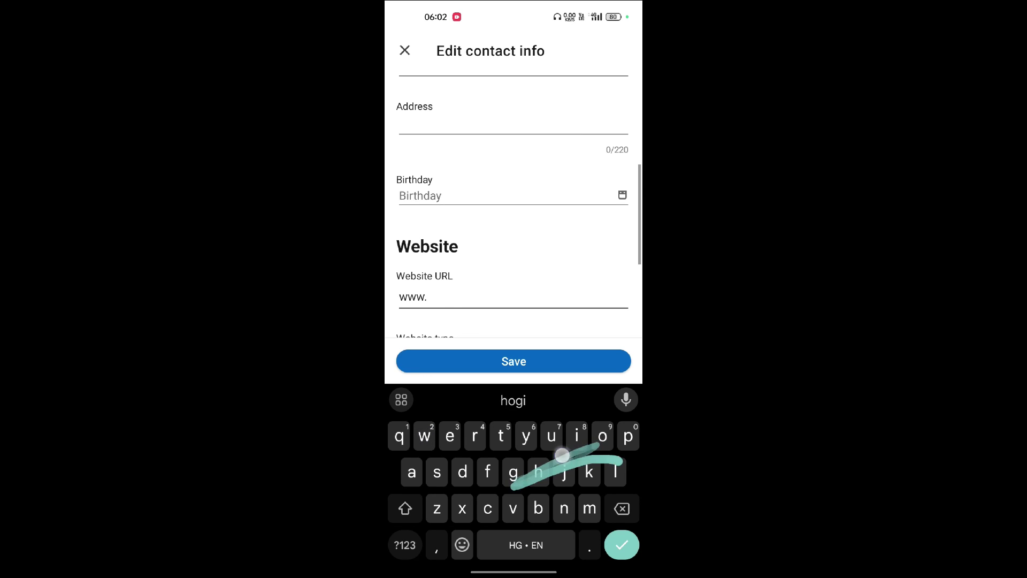
text( Google. co)
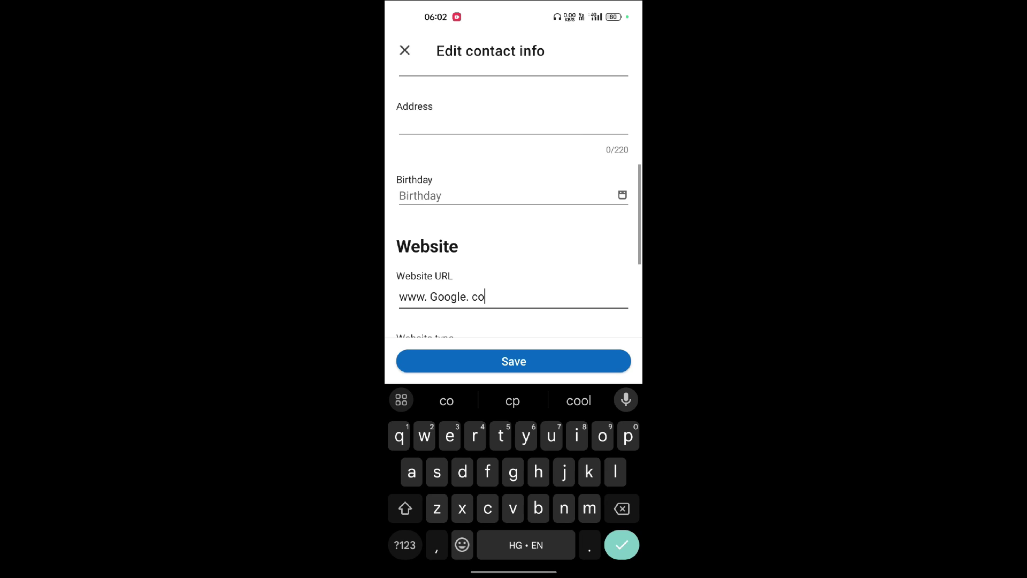
text(m)
drag(508, 257, 518, 198)
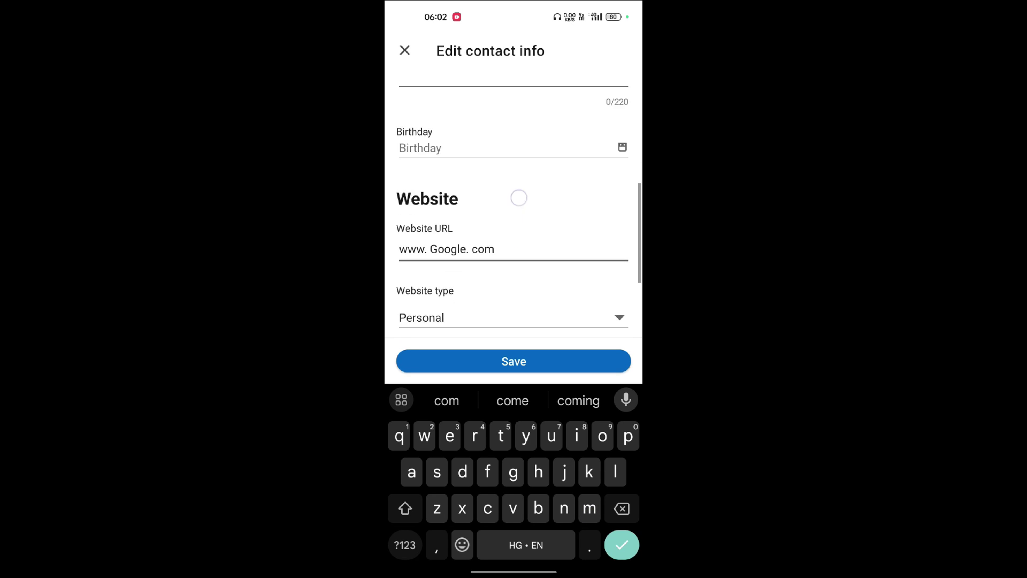
click(431, 236)
key(BackSpace)
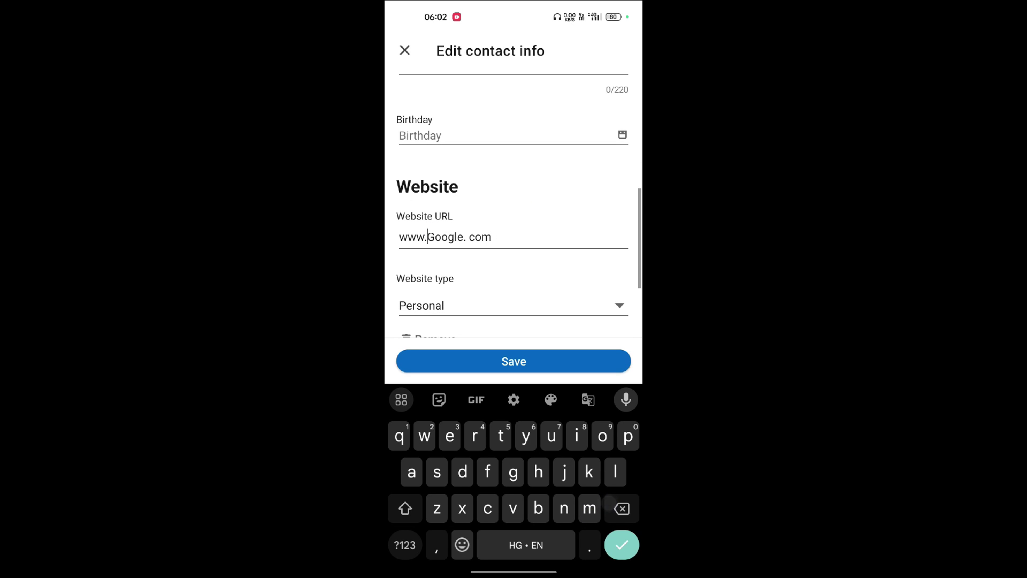
click(469, 237)
key(BackSpace)
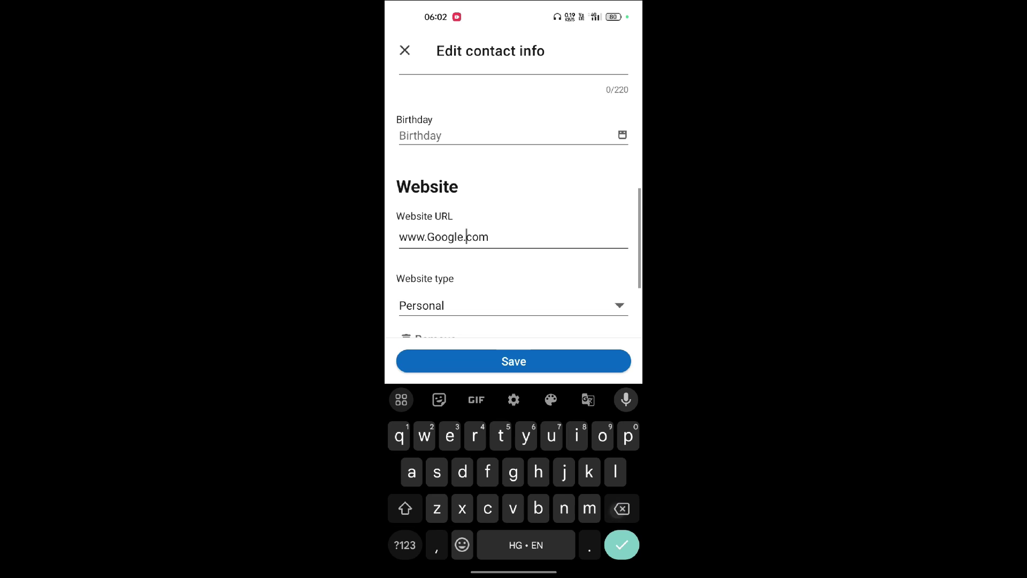
- Save both the contact info and intro edits, then exit LinkedIn to the home screen
click(514, 361)
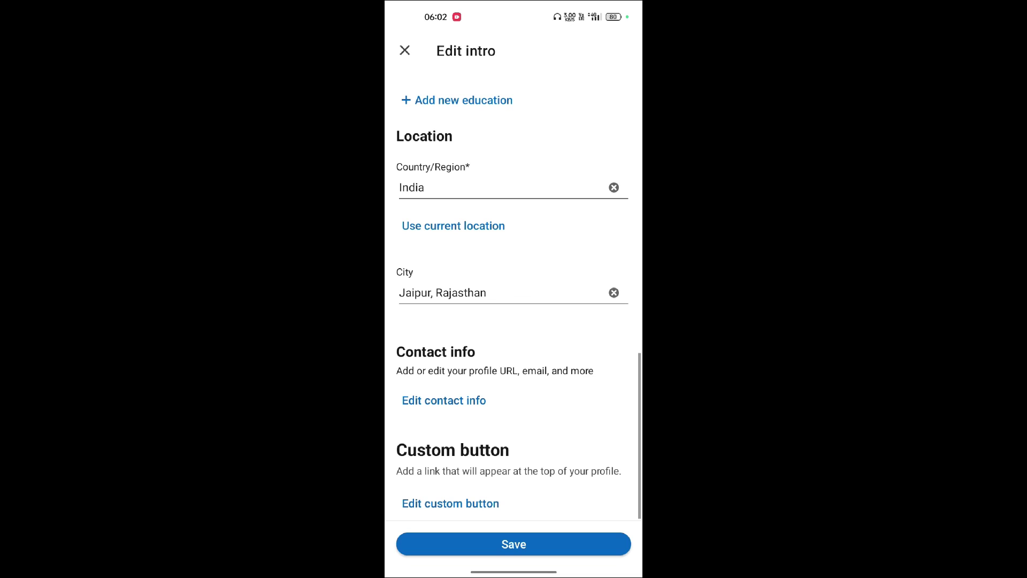
click(555, 547)
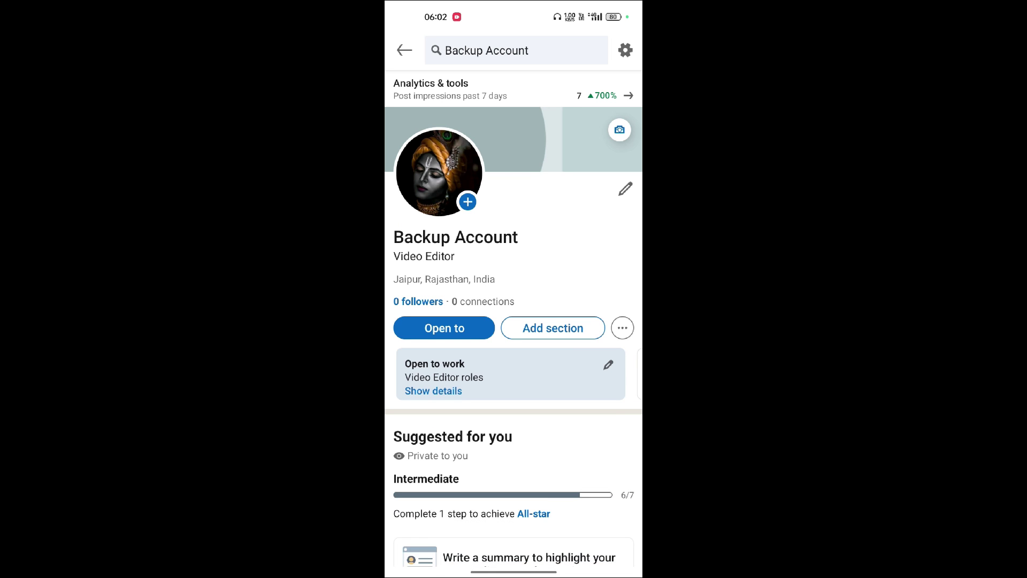
click(551, 567)
drag(552, 567, 552, 361)
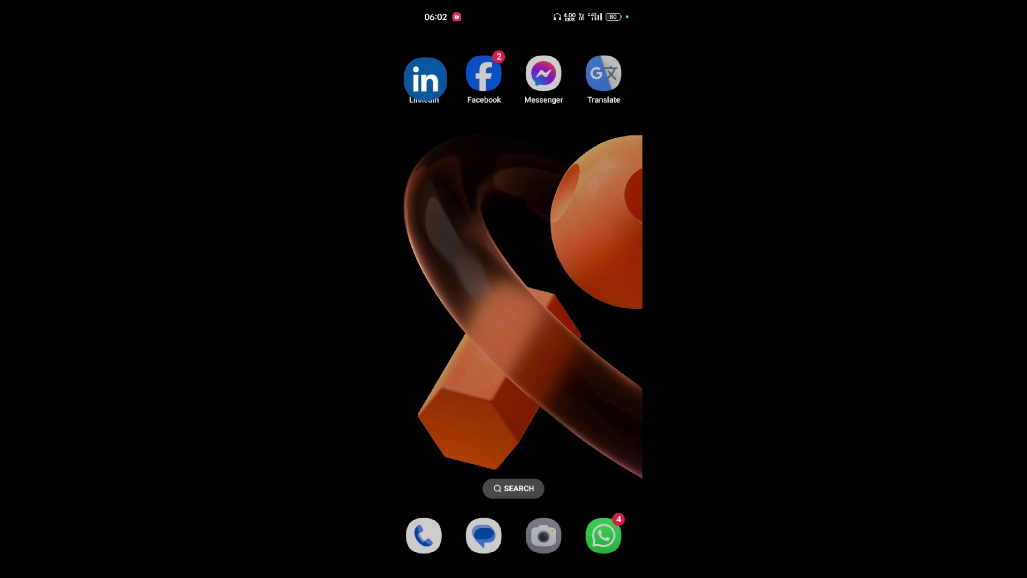
click(596, 342)
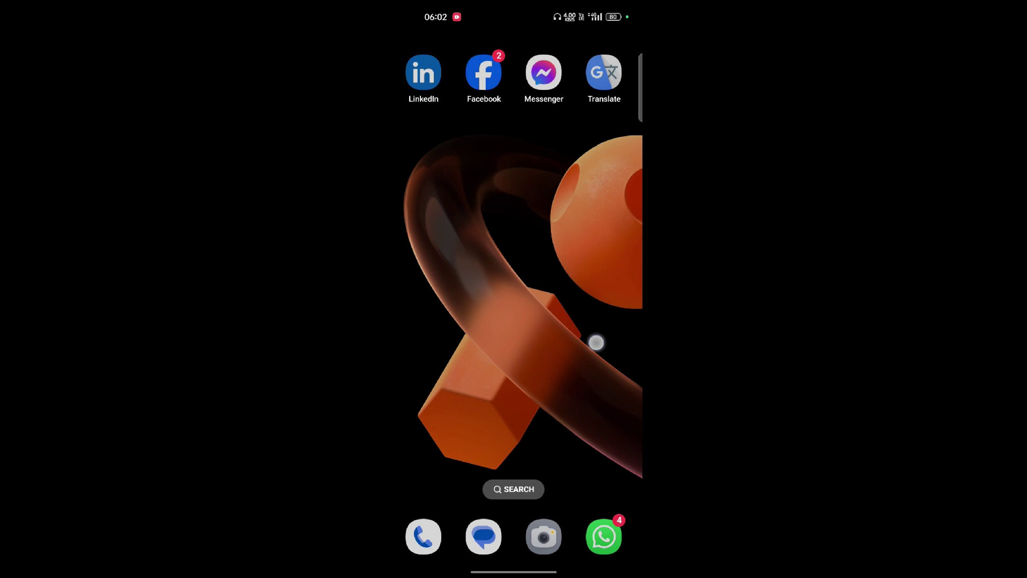